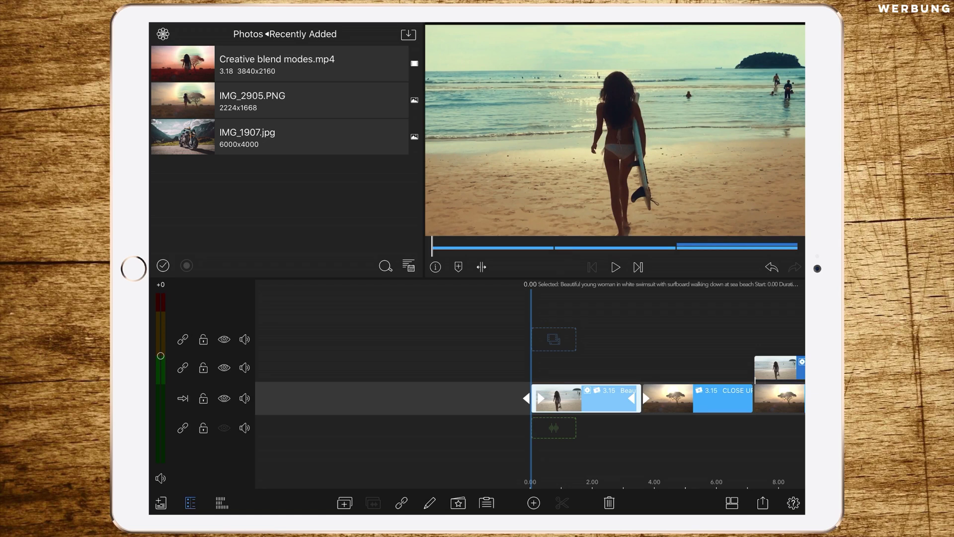
# - Scrub the playhead to about 9 s over the stacked beach and savannah clips
pyautogui.moveTo(748, 448)
pyautogui.mouseDown()
pyautogui.moveTo(590, 443)
pyautogui.moveTo(739, 441)
pyautogui.moveTo(646, 445)
pyautogui.moveTo(735, 451)
pyautogui.moveTo(686, 457)
pyautogui.moveTo(607, 458)
pyautogui.mouseUp()
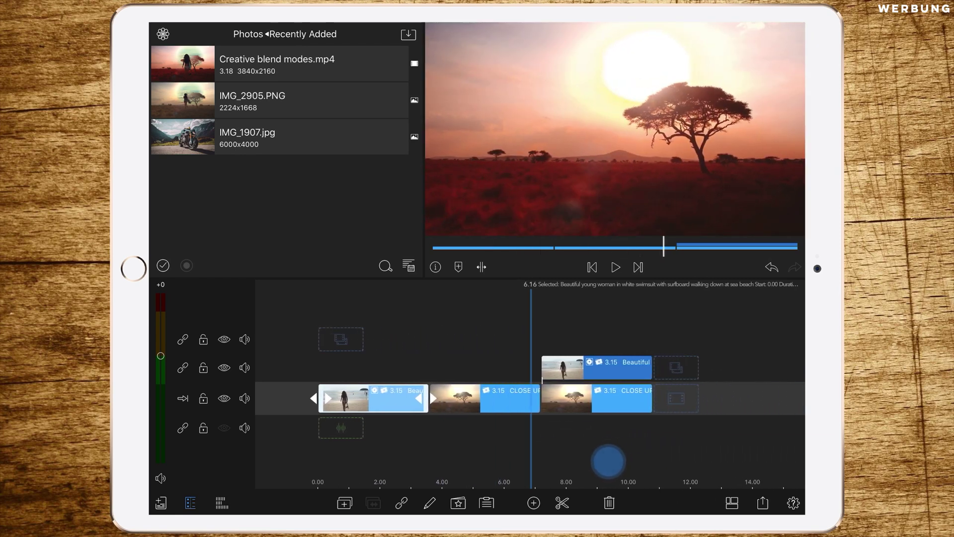
pyautogui.moveTo(740, 446); pyautogui.dragTo(667, 451)
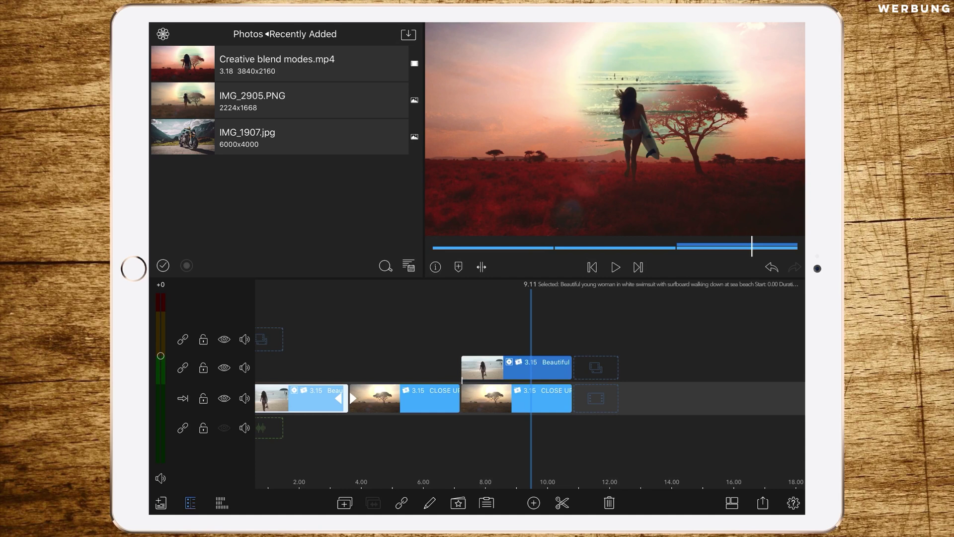
pyautogui.moveTo(715, 421)
pyautogui.mouseDown()
pyautogui.moveTo(688, 425)
pyautogui.moveTo(738, 423)
pyautogui.moveTo(705, 430)
pyautogui.mouseUp()
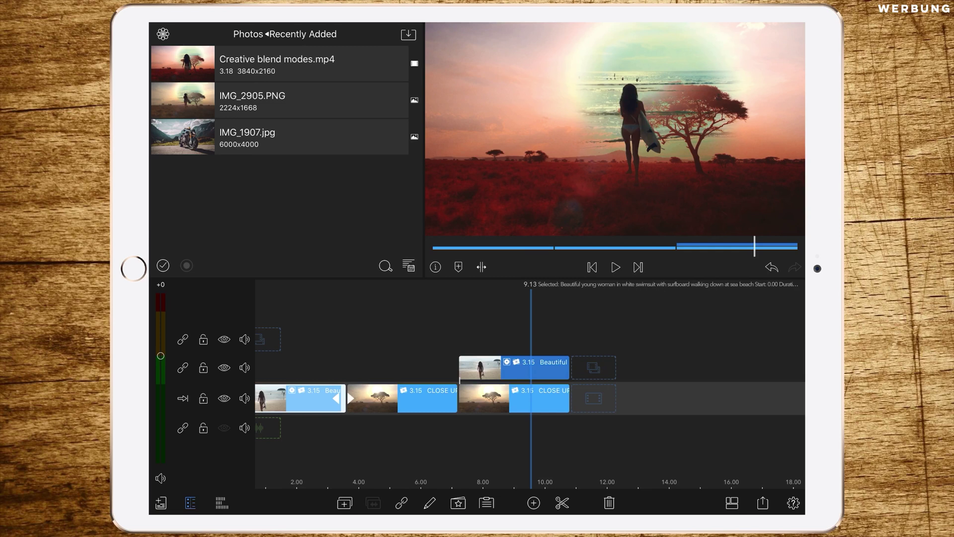
# - Stack the beach clip above the first savannah clip and open its Frame & Fit settings
pyautogui.moveTo(623, 441); pyautogui.dragTo(676, 440)
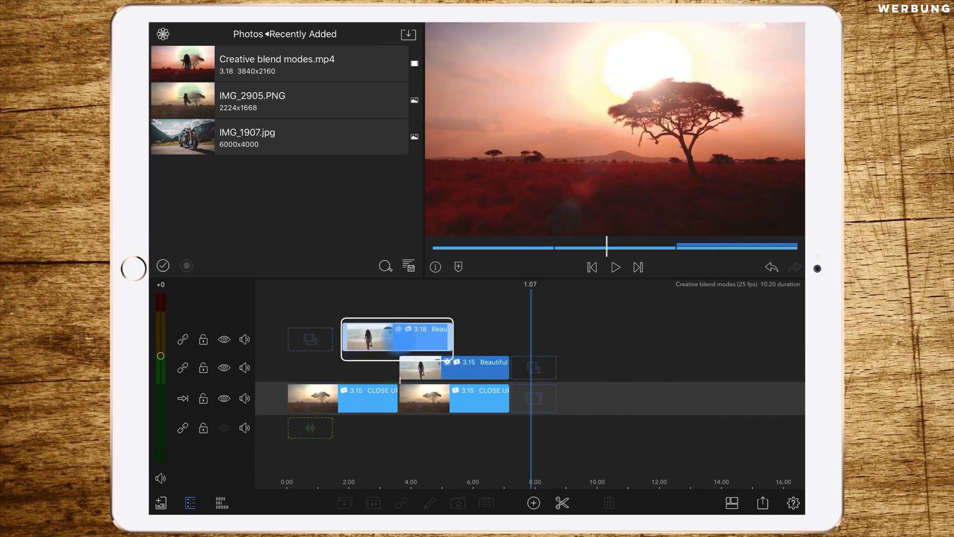
pyautogui.moveTo(343, 397)
pyautogui.mouseDown()
pyautogui.moveTo(342, 367)
pyautogui.moveTo(591, 367)
pyautogui.mouseUp()
pyautogui.moveTo(738, 454); pyautogui.dragTo(729, 440)
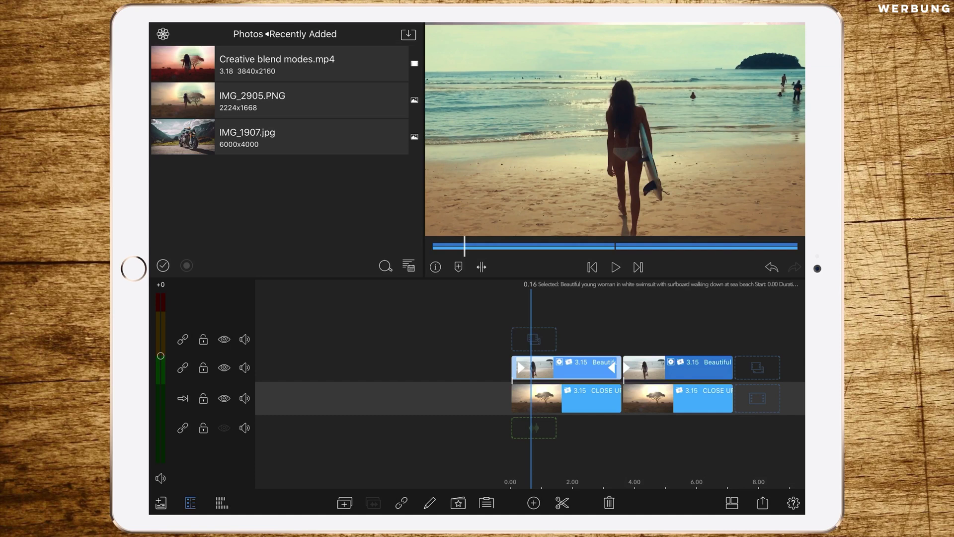
pyautogui.doubleClick(567, 372)
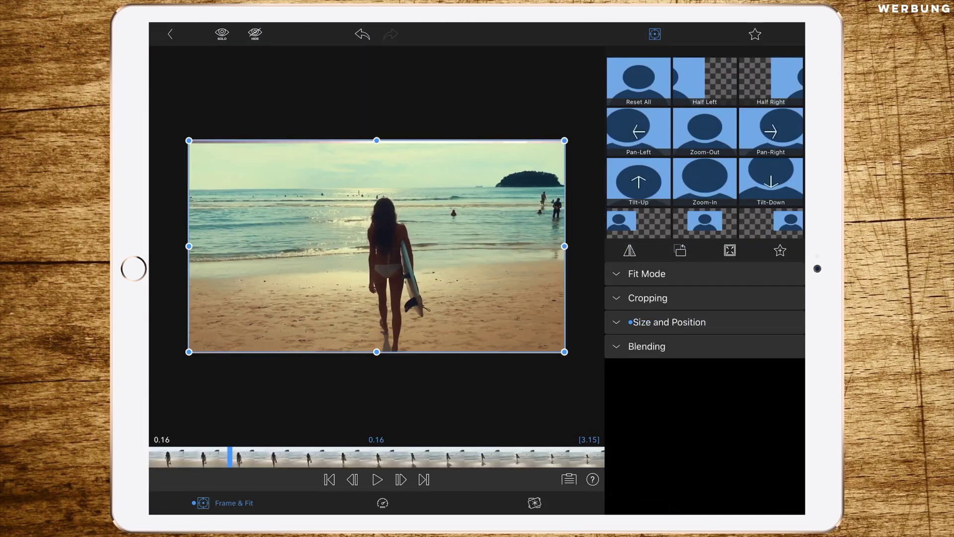
# - Change the beach clip's blend mode from Normal to Darken under Blending
pyautogui.click(647, 346)
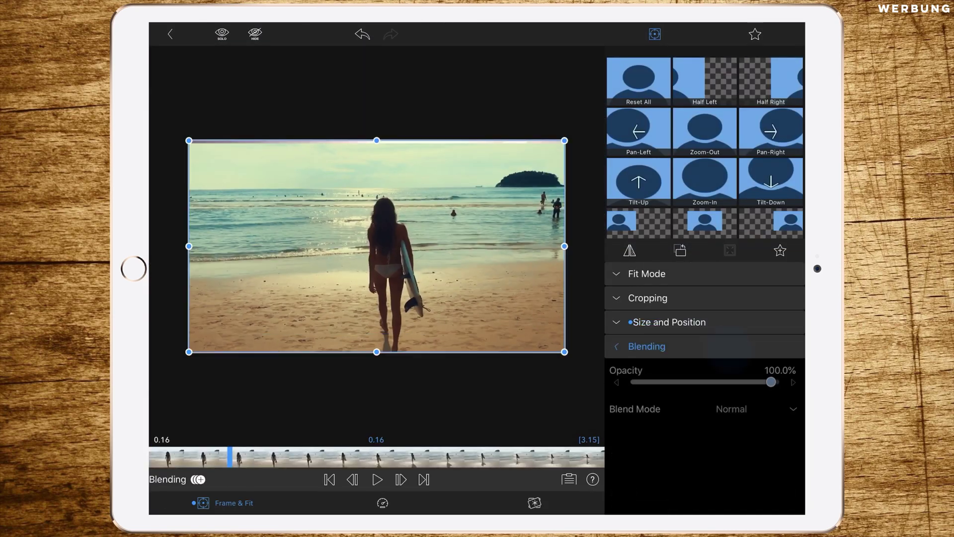
pyautogui.click(749, 407)
pyautogui.moveTo(760, 433); pyautogui.dragTo(760, 418)
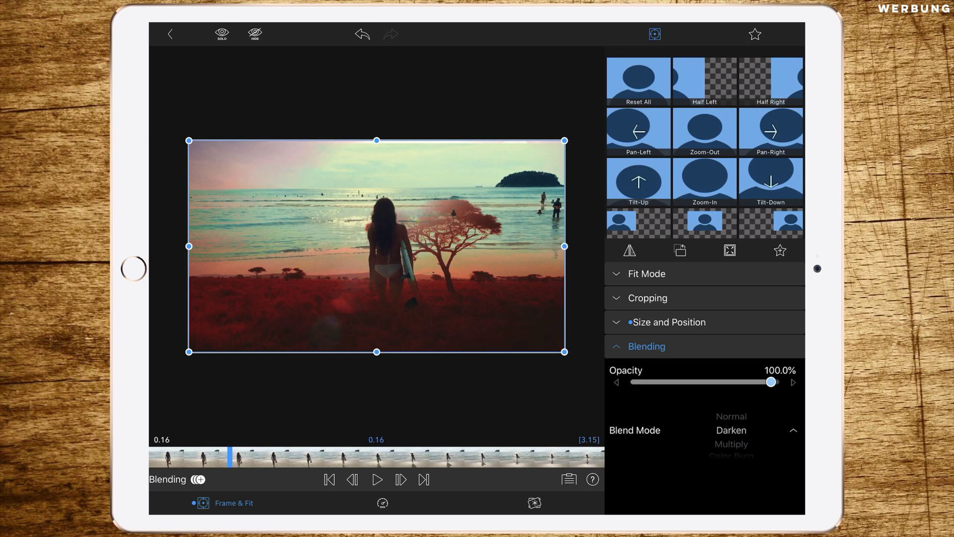
pyautogui.click(646, 346)
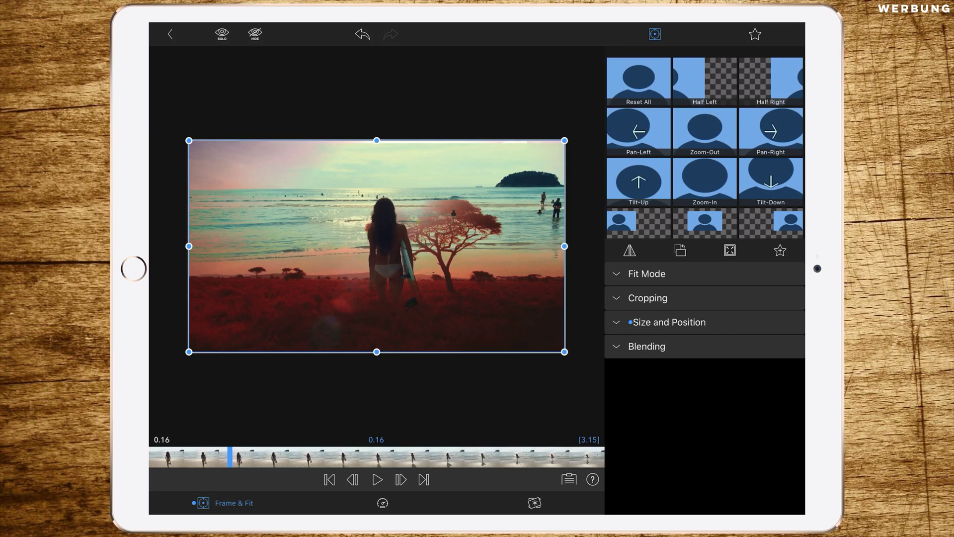
# - Crop with Left 37.1, Right 32.6, Top 12.3, Edge Softness 35.2, Corner Radius 33.2
pyautogui.click(698, 298)
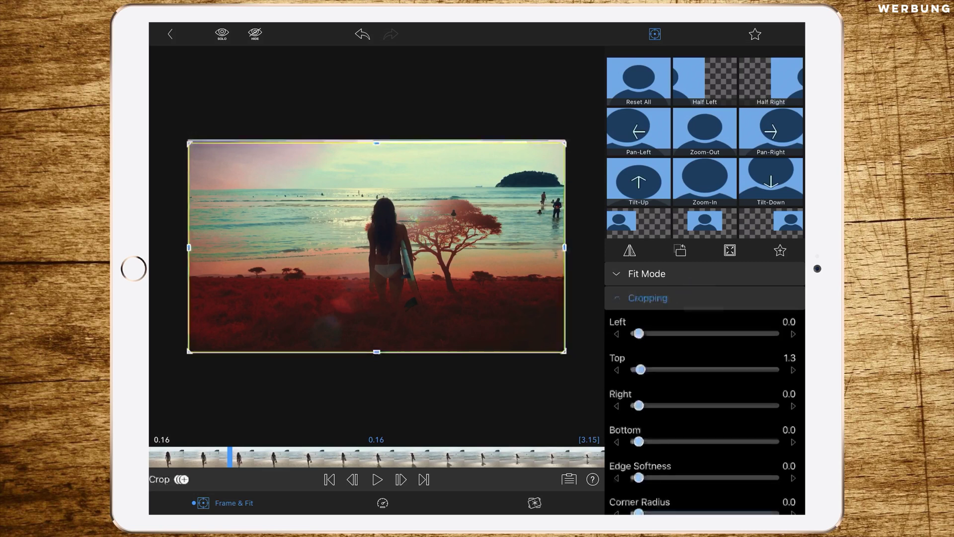
pyautogui.moveTo(638, 333); pyautogui.dragTo(688, 333)
pyautogui.moveTo(638, 405); pyautogui.dragTo(679, 405)
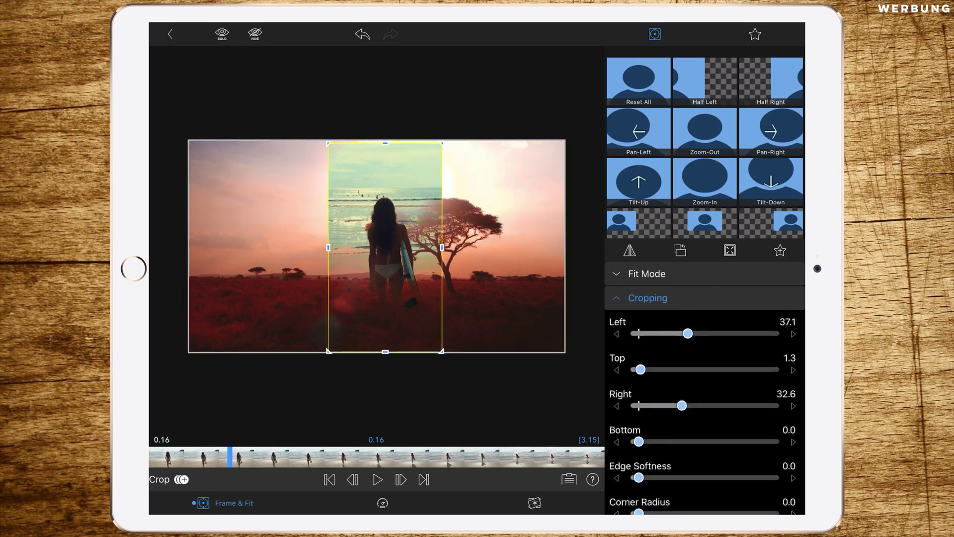
pyautogui.moveTo(639, 478)
pyautogui.mouseDown()
pyautogui.moveTo(669, 477)
pyautogui.moveTo(710, 453)
pyautogui.moveTo(682, 482)
pyautogui.mouseUp()
pyautogui.moveTo(673, 446); pyautogui.dragTo(684, 446)
pyautogui.moveTo(640, 338); pyautogui.dragTo(656, 338)
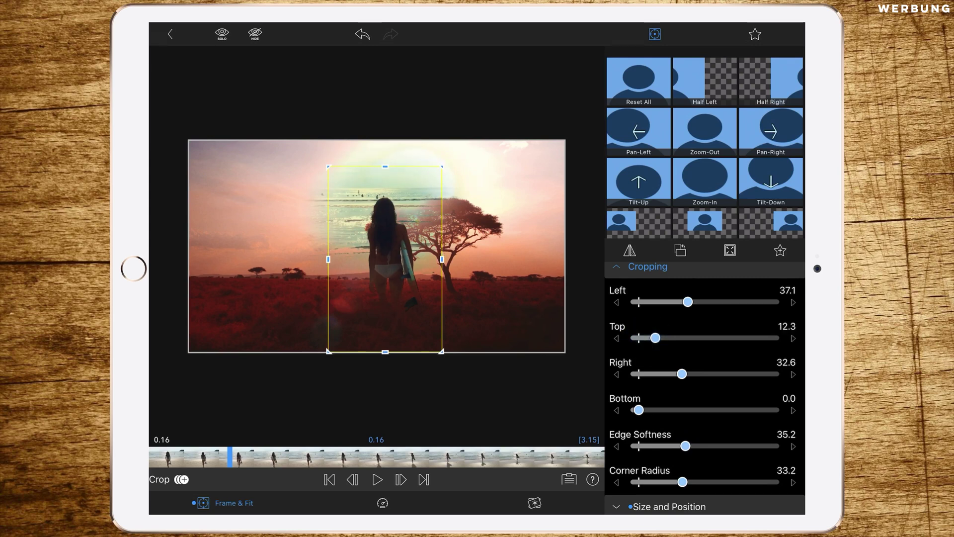
# - Shift the cropped beach clip up and to the right in Size and Position
pyautogui.click(647, 266)
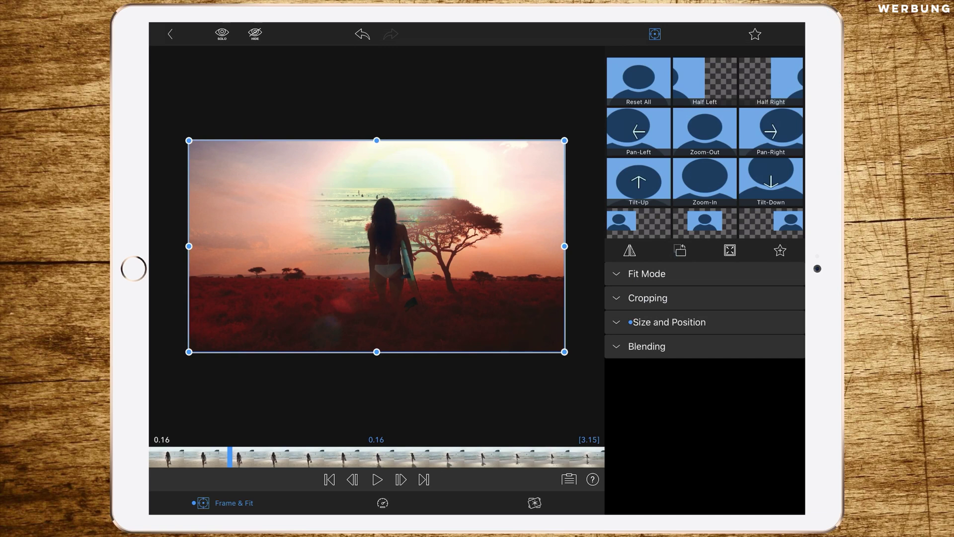
pyautogui.click(669, 322)
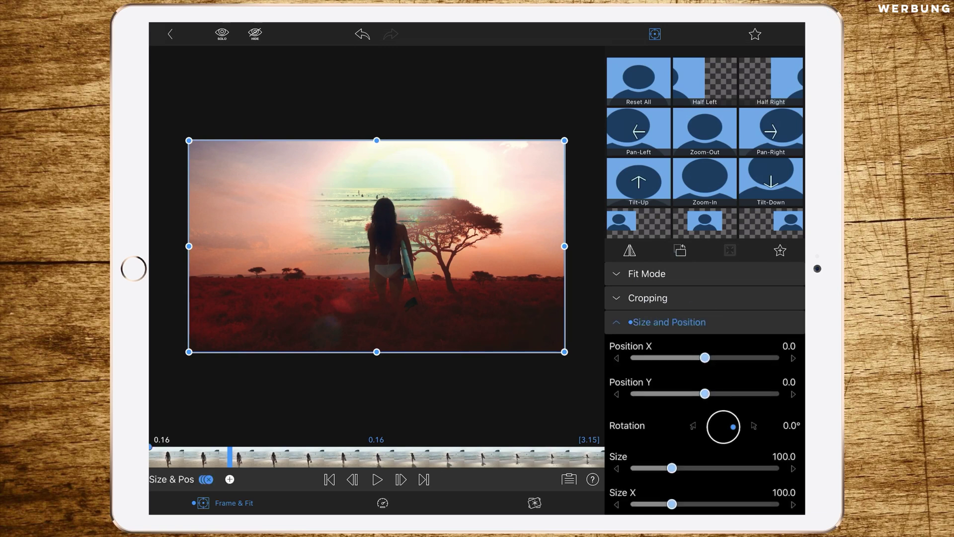
pyautogui.moveTo(399, 271); pyautogui.dragTo(412, 255)
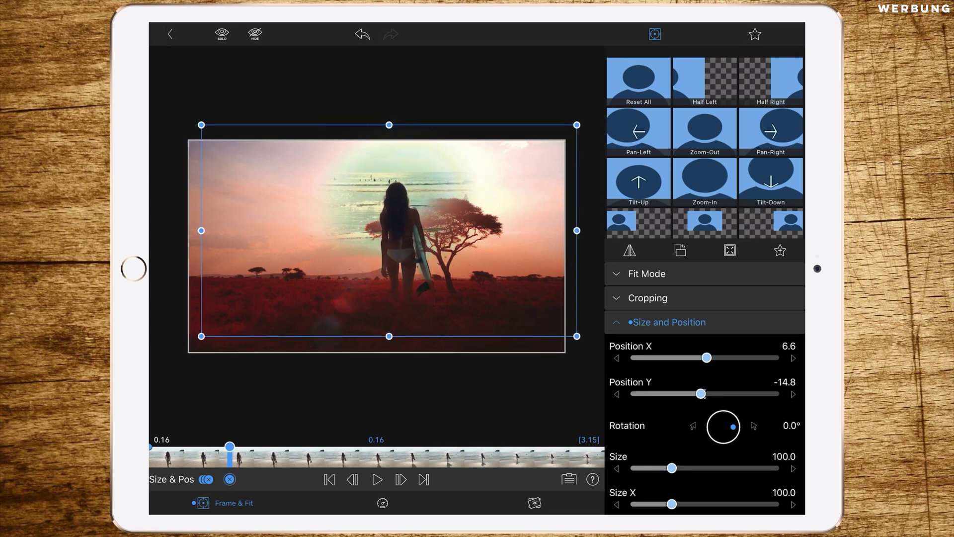
# - Try position keyframes along the clip, then turn keyframing off to remove the animation
pyautogui.moveTo(265, 453); pyautogui.dragTo(442, 456)
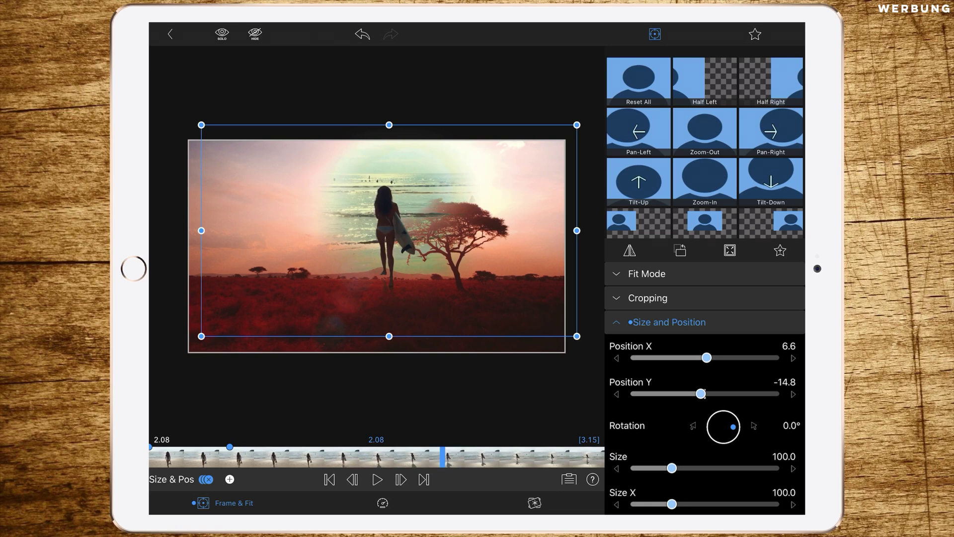
pyautogui.moveTo(383, 234); pyautogui.dragTo(383, 240)
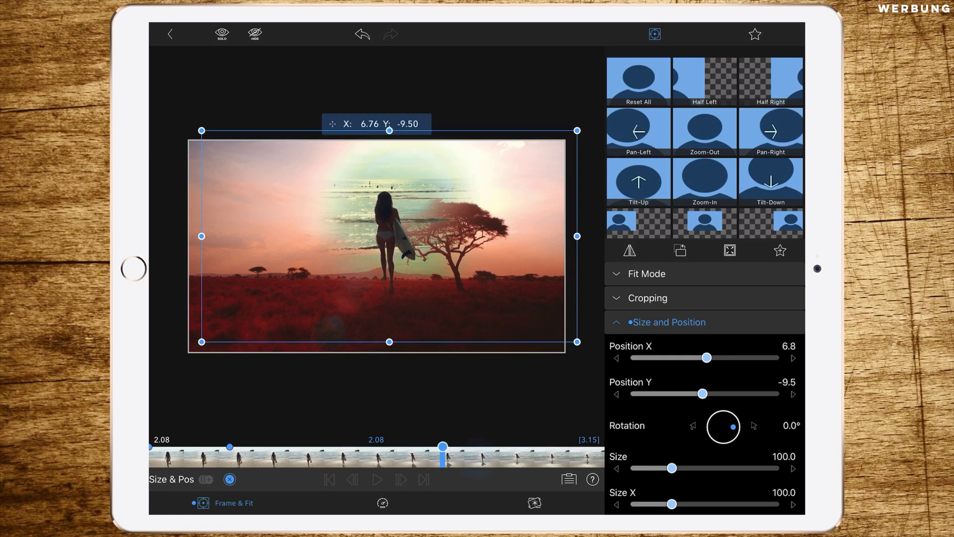
pyautogui.moveTo(442, 456); pyautogui.dragTo(549, 457)
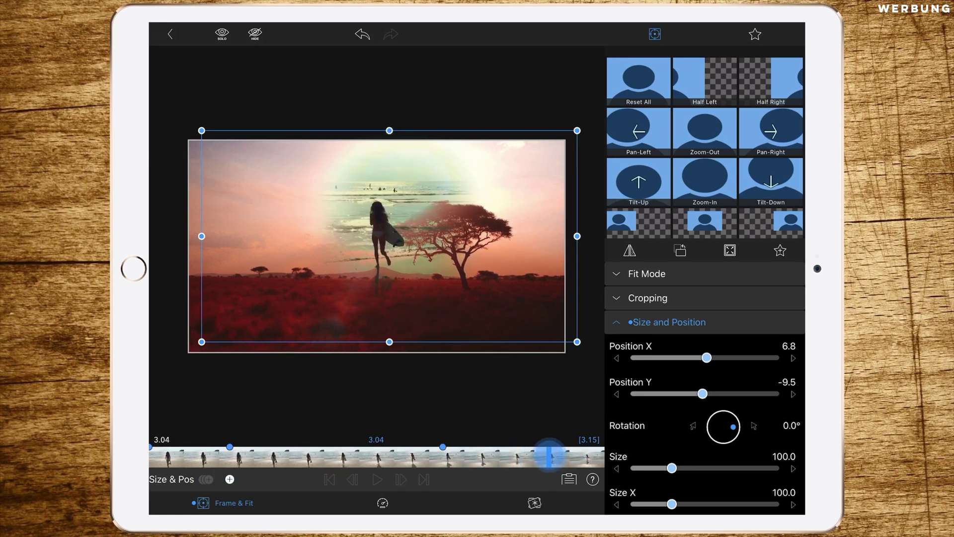
pyautogui.moveTo(507, 296); pyautogui.dragTo(507, 288)
pyautogui.moveTo(549, 457)
pyautogui.mouseDown()
pyautogui.moveTo(330, 454)
pyautogui.moveTo(574, 456)
pyautogui.moveTo(244, 456)
pyautogui.moveTo(579, 456)
pyautogui.moveTo(159, 456)
pyautogui.moveTo(589, 457)
pyautogui.mouseUp()
pyautogui.click(206, 479)
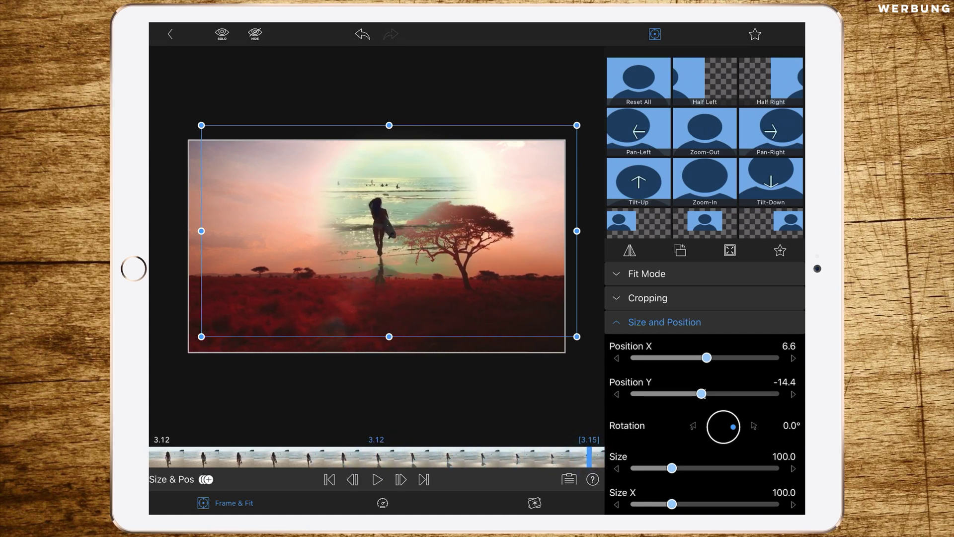
# - Leave Frame & Fit and scrub the timeline back to about 1 s
pyautogui.click(170, 33)
pyautogui.moveTo(676, 406)
pyautogui.mouseDown()
pyautogui.moveTo(777, 402)
pyautogui.moveTo(741, 405)
pyautogui.mouseUp()
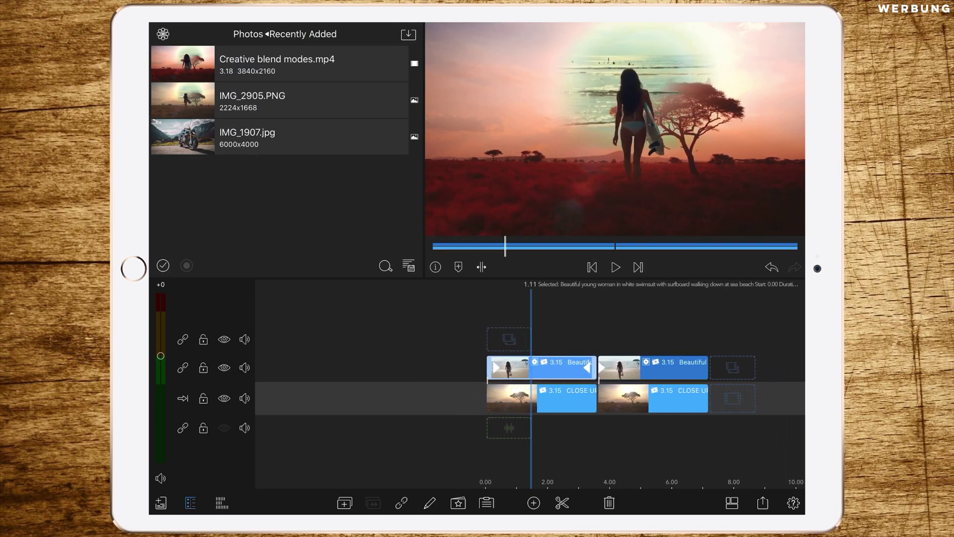